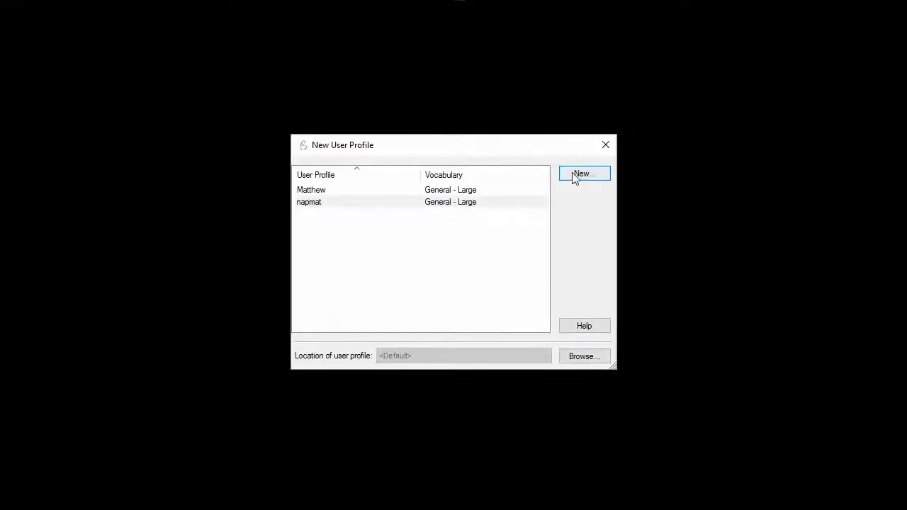
Step: Create a new user profile named 'Bob'
{"action": "left_click", "coordinate": [575, 177]}
{"action": "left_click", "coordinate": [580, 395]}
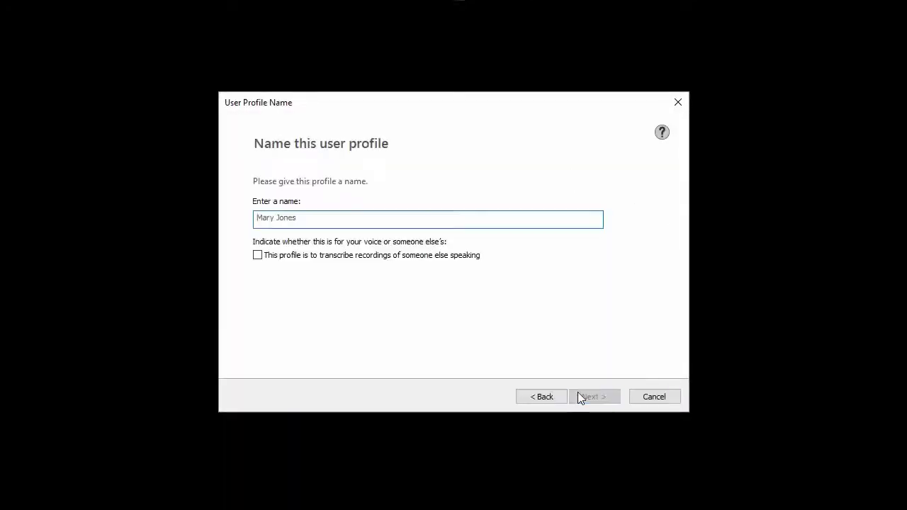
{"action": "type", "text": "Bob"}
{"action": "left_click", "coordinate": [607, 402]}
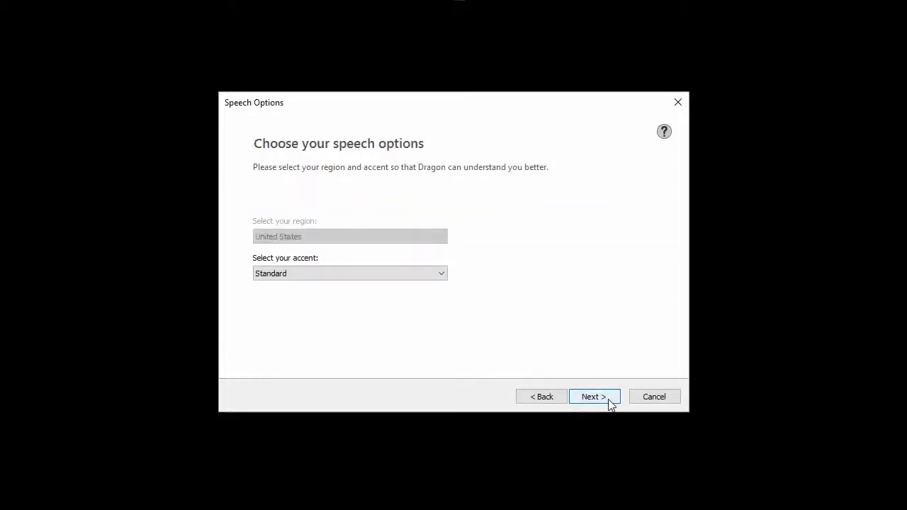
Step: Keep the Standard accent and SpeechMike III microphone, passing the positioning advice
{"action": "left_click", "coordinate": [609, 401]}
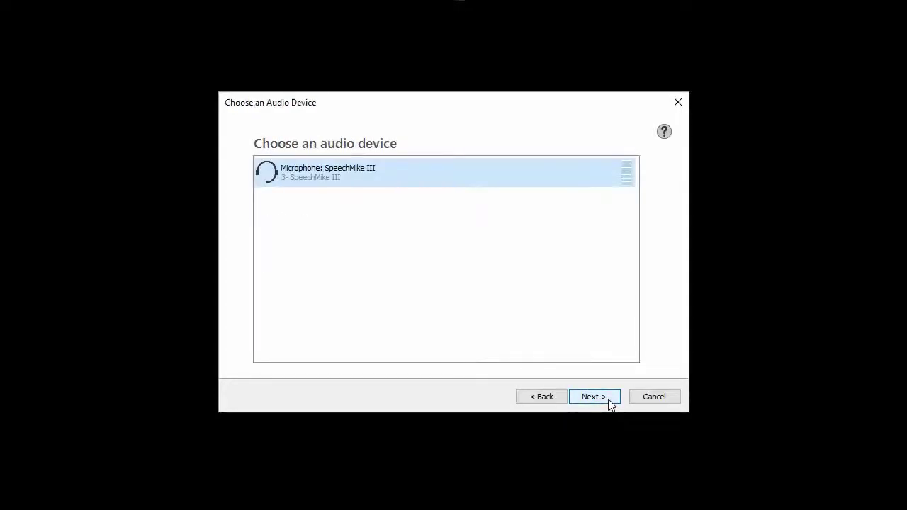
{"action": "left_click", "coordinate": [610, 402]}
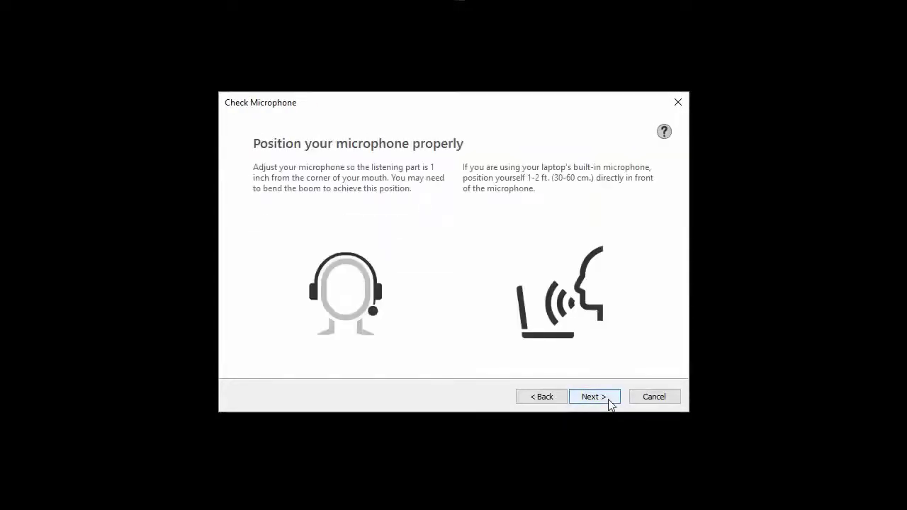
{"action": "left_click", "coordinate": [609, 401]}
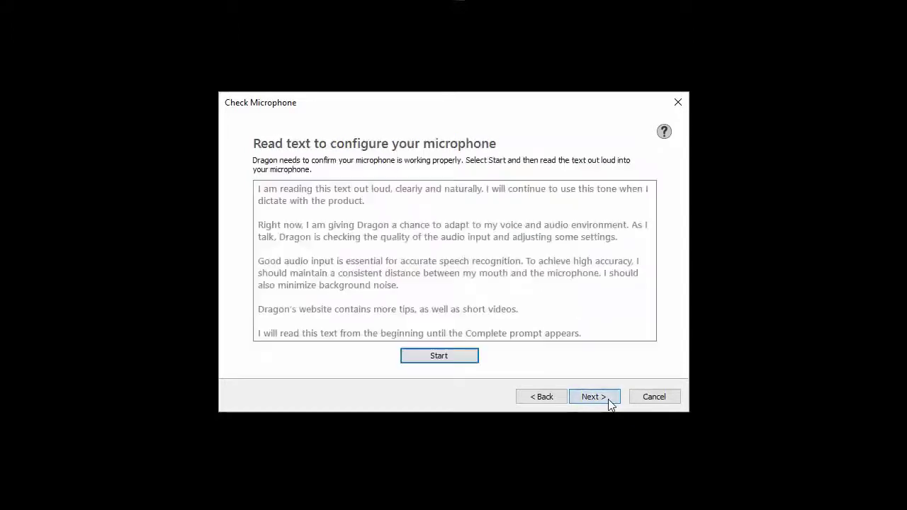
Step: Complete the microphone check reading, decline usage data sharing, and skip Dragon Anywhere
{"action": "left_click", "coordinate": [439, 357]}
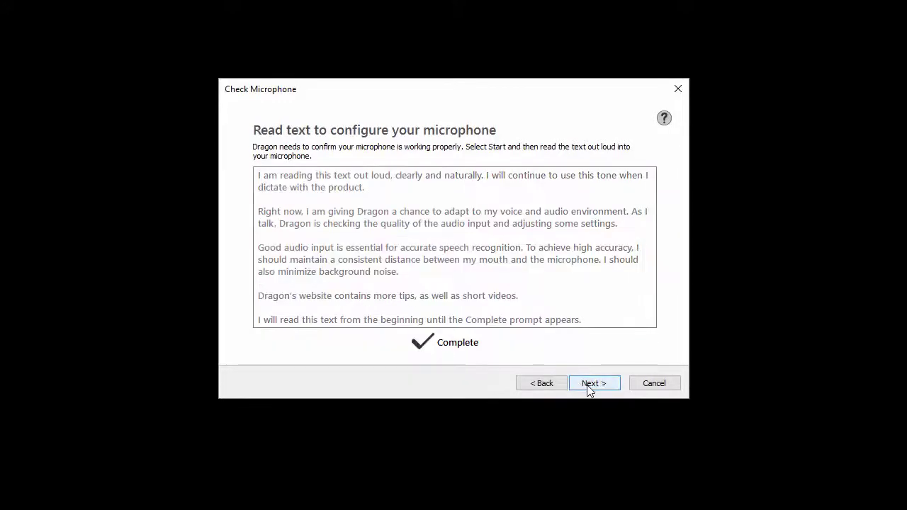
{"action": "left_click", "coordinate": [592, 384]}
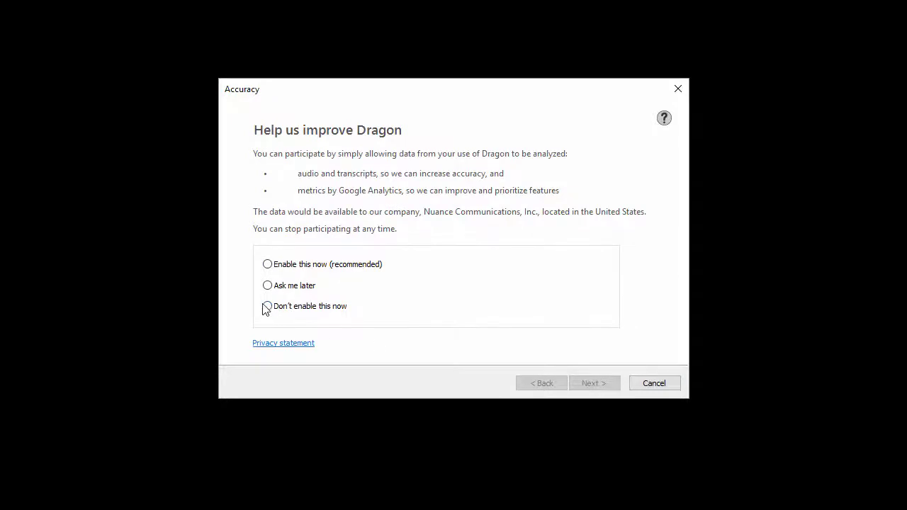
{"action": "left_click", "coordinate": [267, 305]}
{"action": "left_click", "coordinate": [594, 386]}
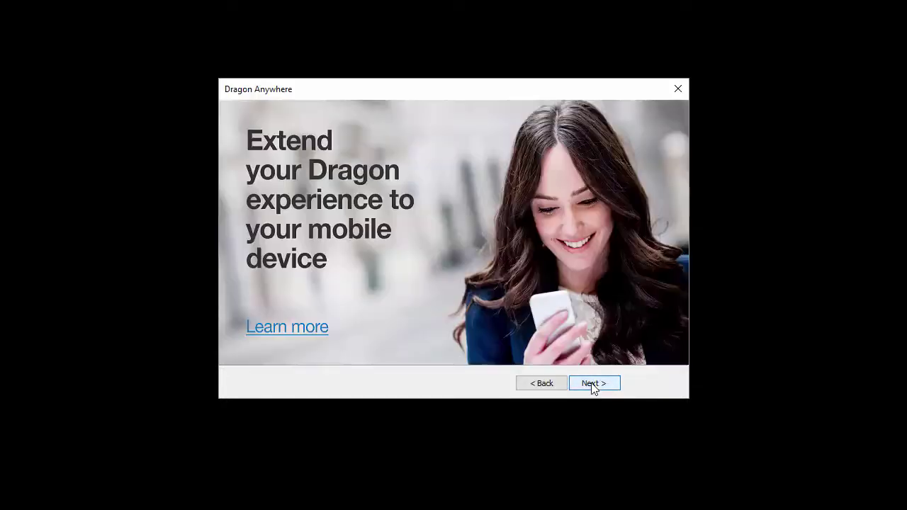
{"action": "left_click", "coordinate": [594, 386]}
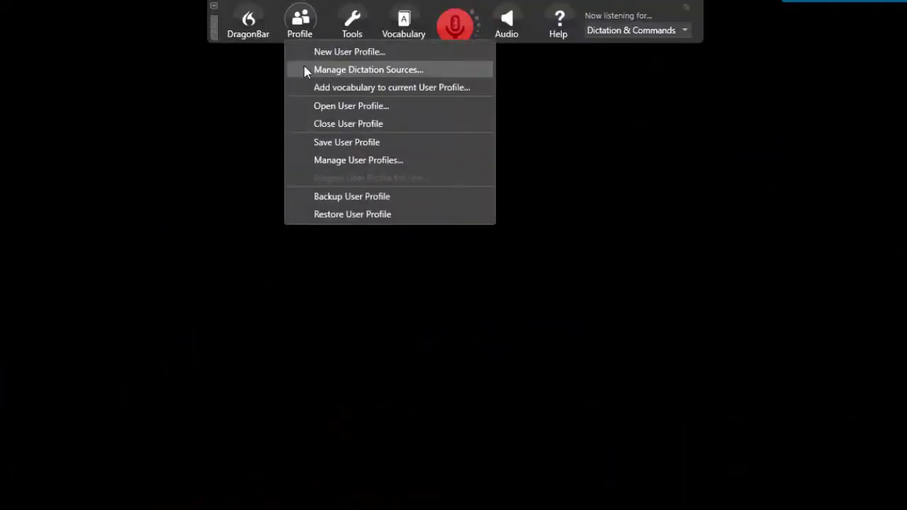
Step: Add a new dictation source in Manage Dictation Sources, accepting the chosen audio device
{"action": "left_click", "coordinate": [304, 67]}
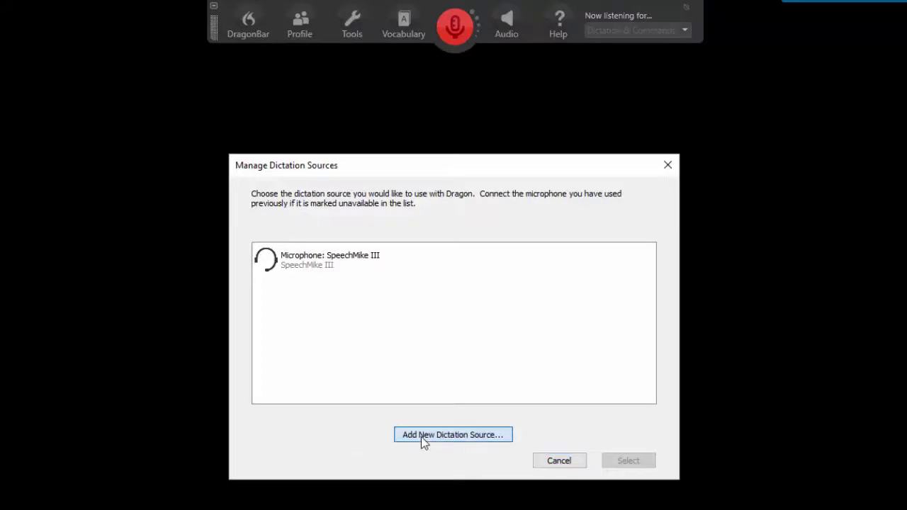
{"action": "left_click", "coordinate": [421, 437]}
{"action": "left_click", "coordinate": [597, 469]}
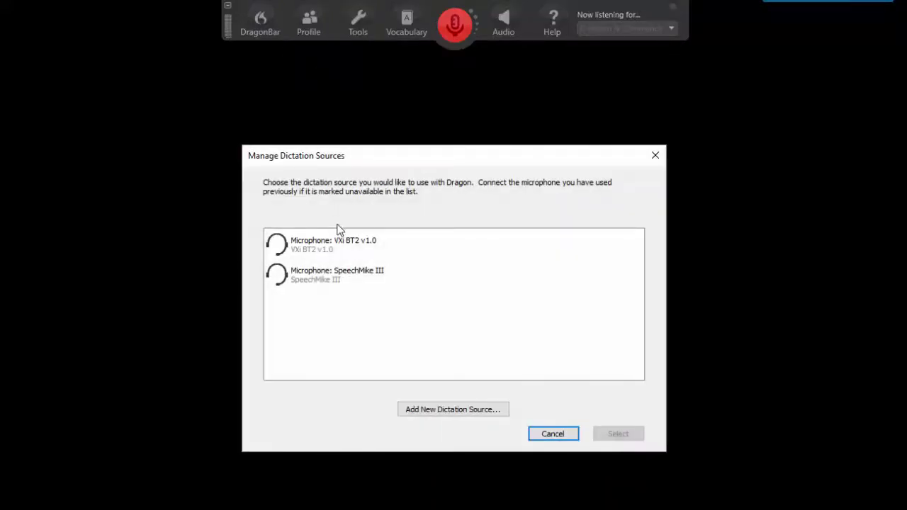
Step: Select the VXi BT2 v1.0 microphone as dictation source and skip its microphone check
{"action": "left_click", "coordinate": [321, 250]}
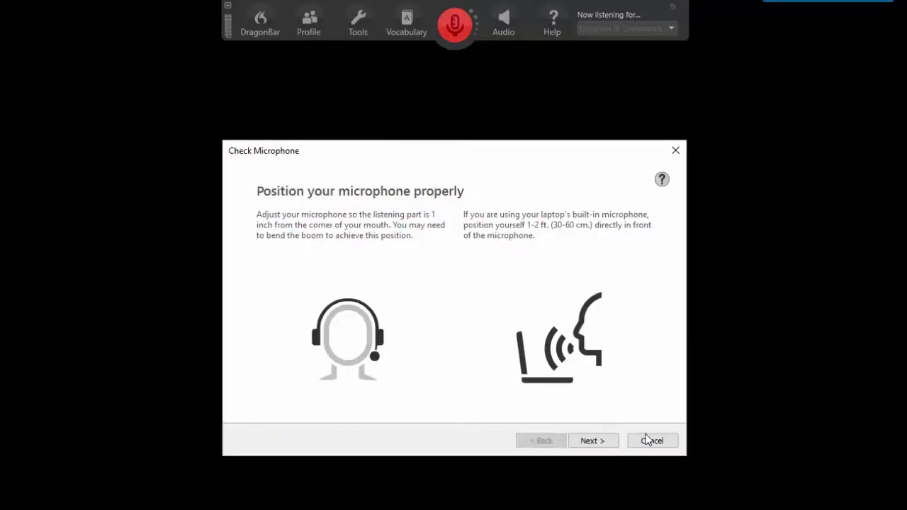
{"action": "left_click", "coordinate": [646, 439]}
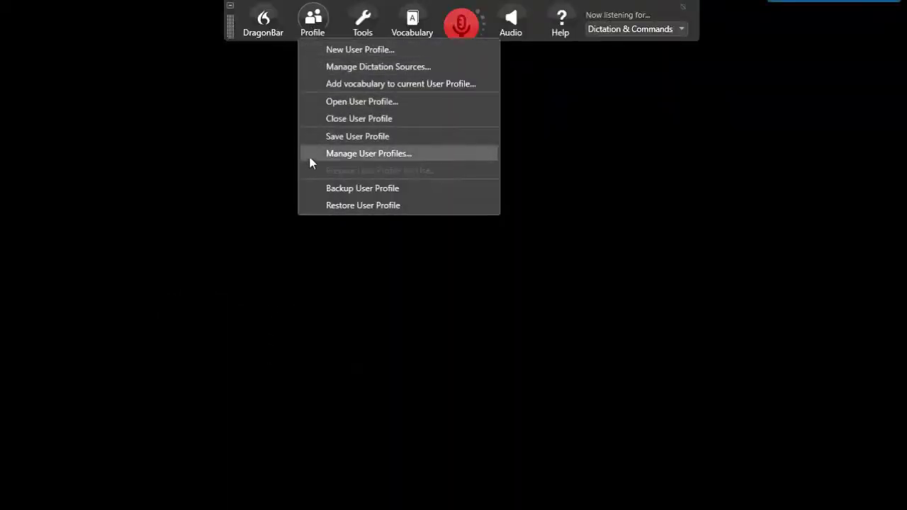
Step: Restore 'This is a Test' from the 5/22/2017 full backup after closing the open profile
{"action": "left_click", "coordinate": [310, 210]}
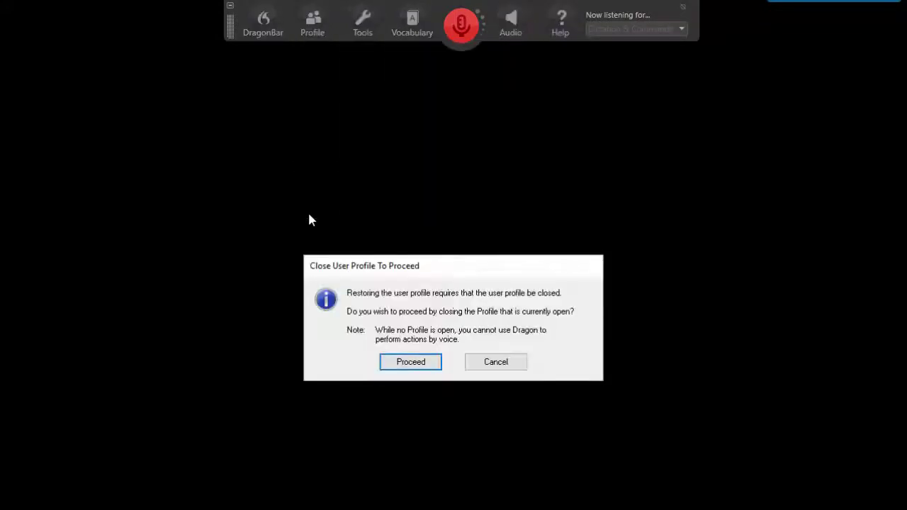
{"action": "left_click", "coordinate": [405, 362]}
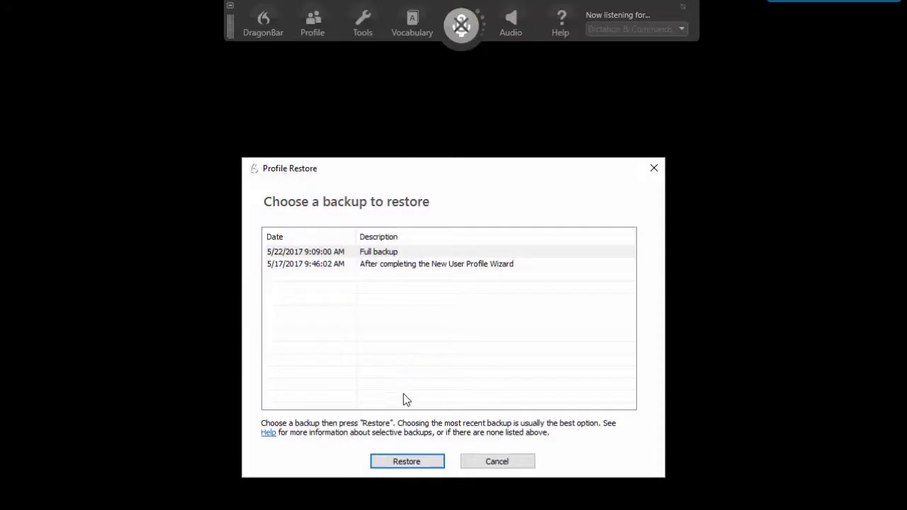
{"action": "left_click", "coordinate": [401, 464]}
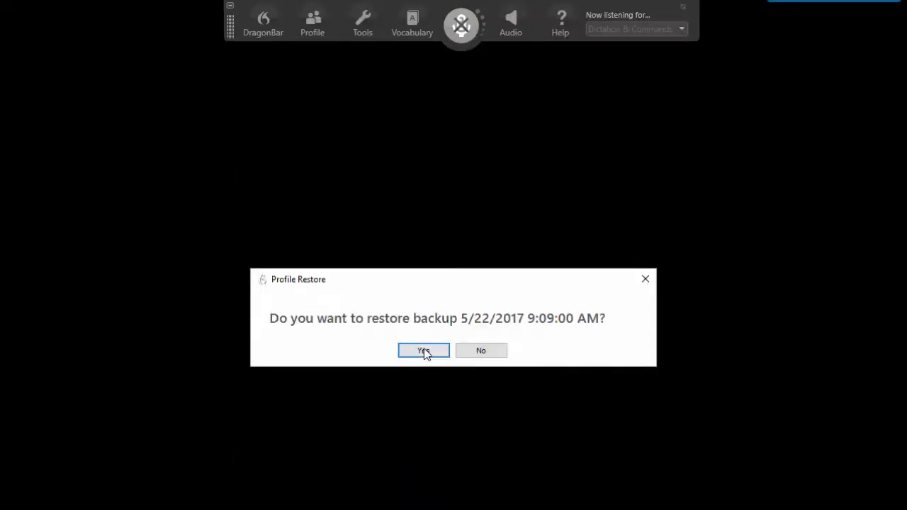
{"action": "left_click", "coordinate": [423, 347]}
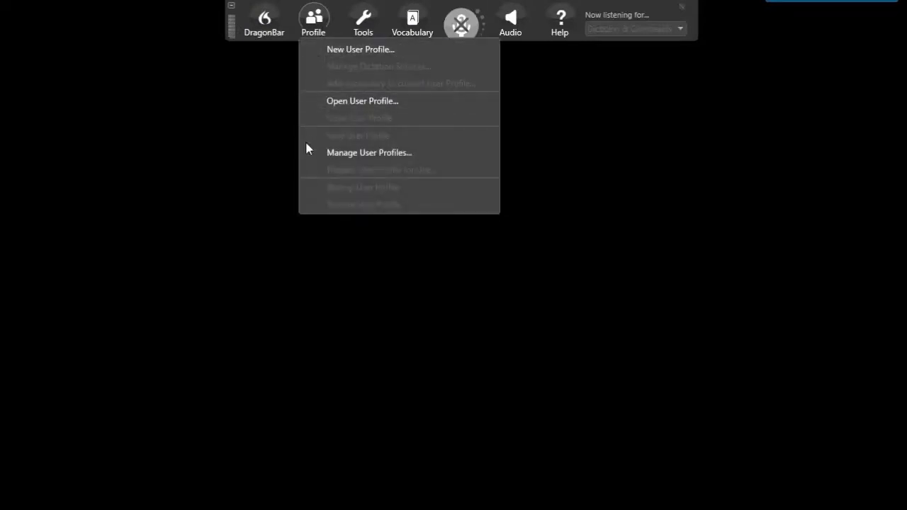
Step: Export the 'This is a Test' profile into the Dragon folder on the Desktop
{"action": "left_click", "coordinate": [310, 154]}
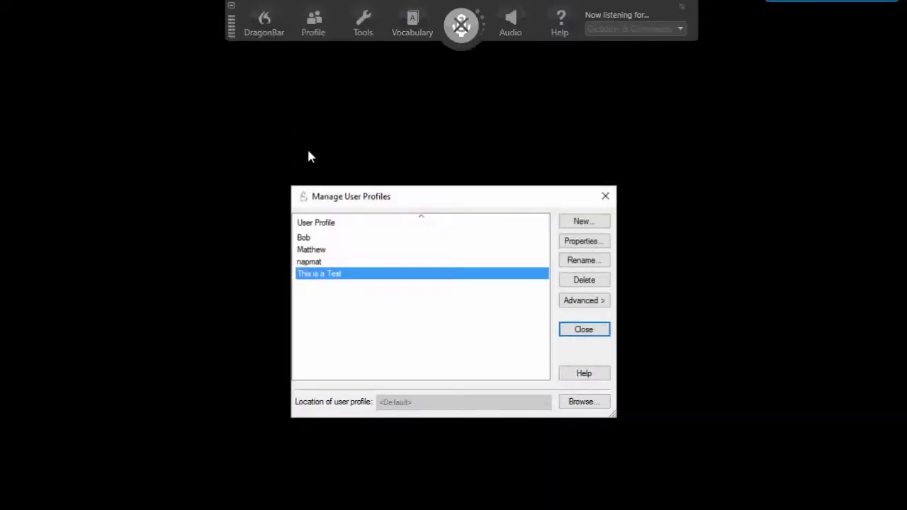
{"action": "left_click", "coordinate": [591, 301]}
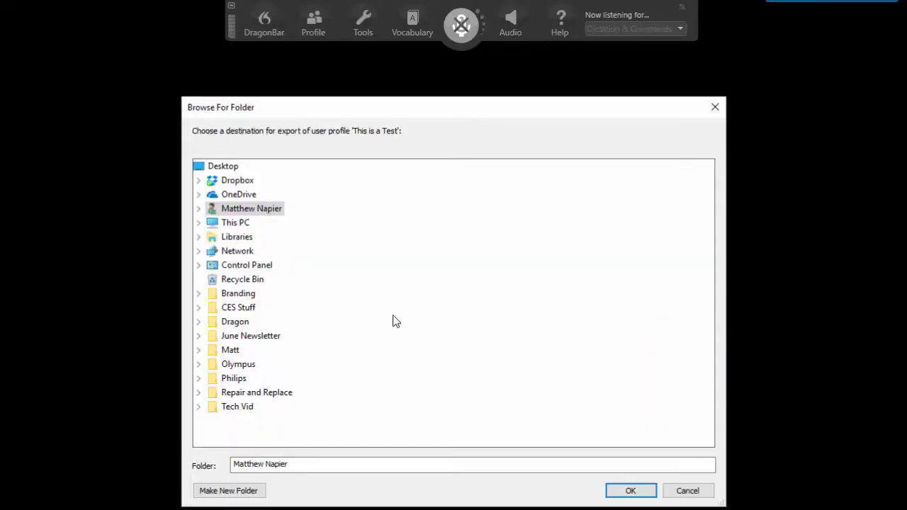
{"action": "double_click", "coordinate": [240, 323]}
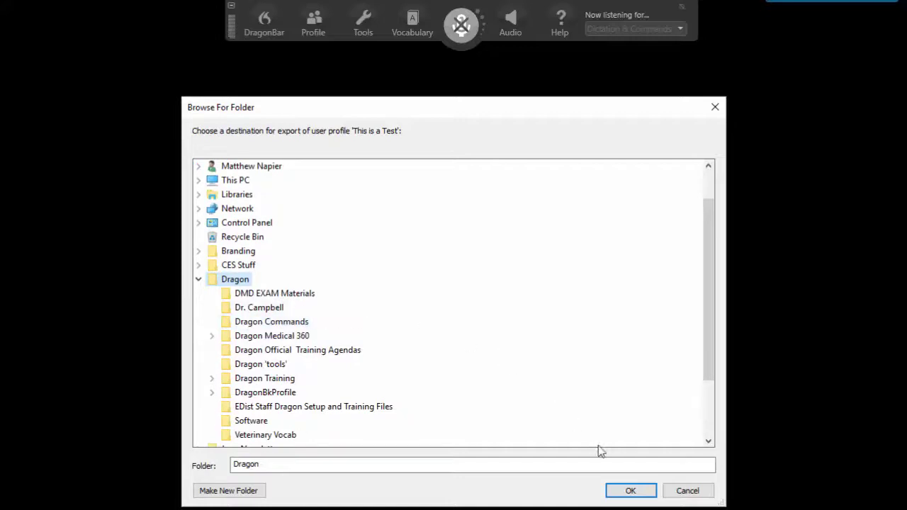
{"action": "left_click", "coordinate": [629, 491]}
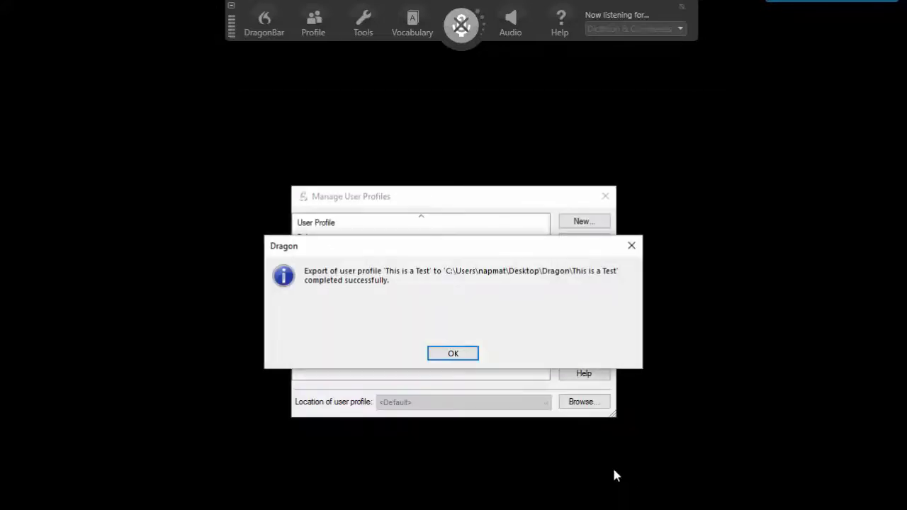
{"action": "left_click", "coordinate": [464, 355]}
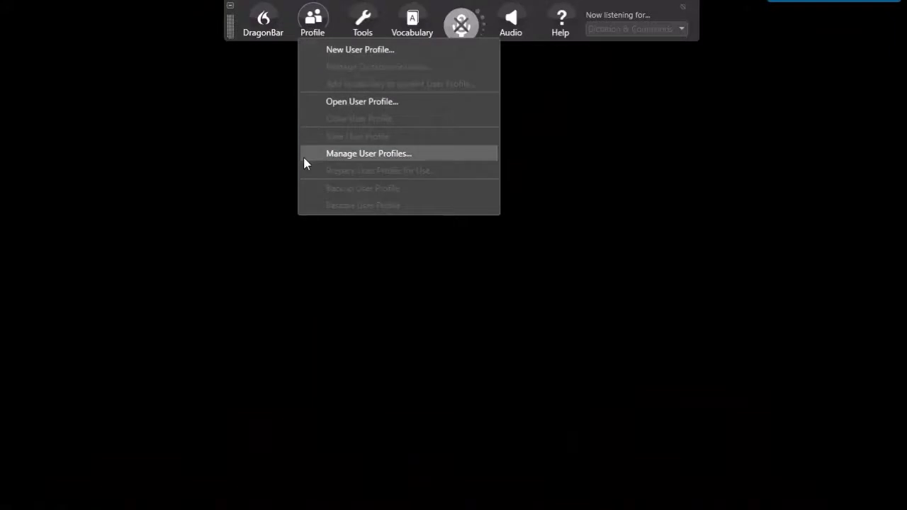
Step: Import the 'This is a Test' profile from Dragon\This is a Test
{"action": "left_click", "coordinate": [303, 155]}
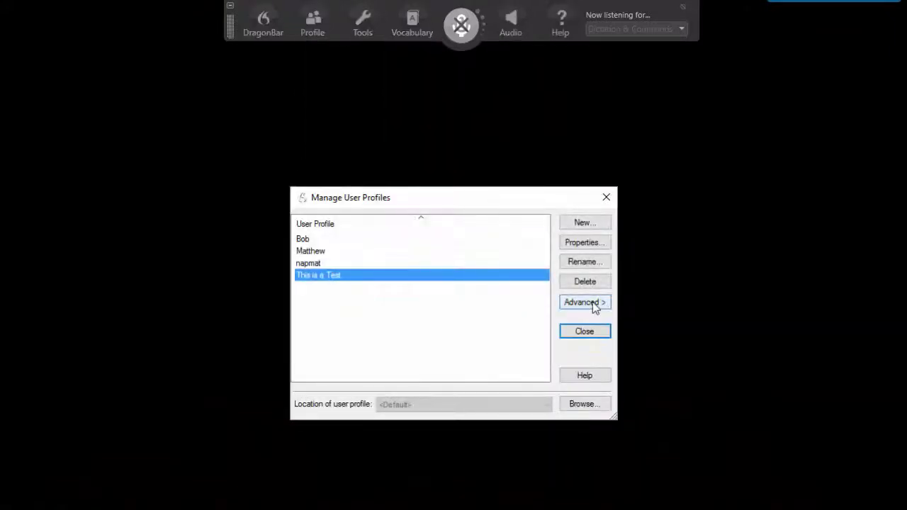
{"action": "left_click", "coordinate": [592, 302]}
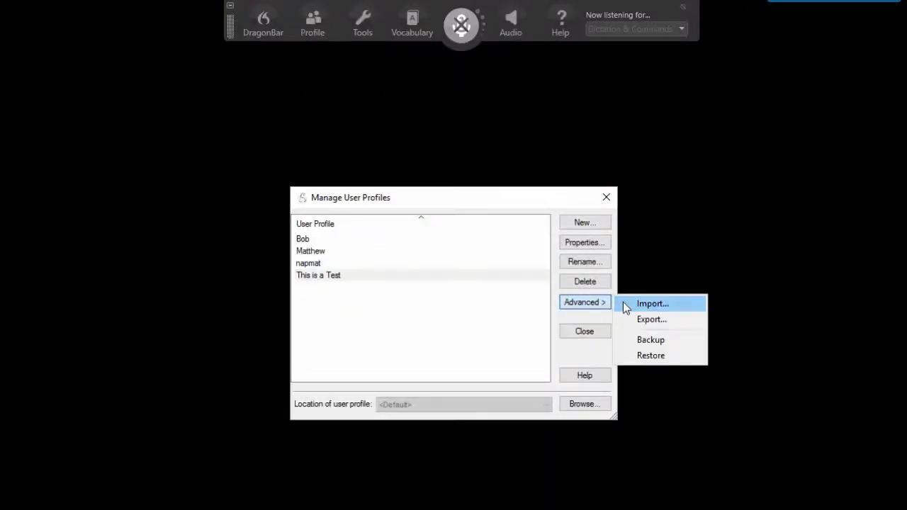
{"action": "left_click", "coordinate": [623, 303]}
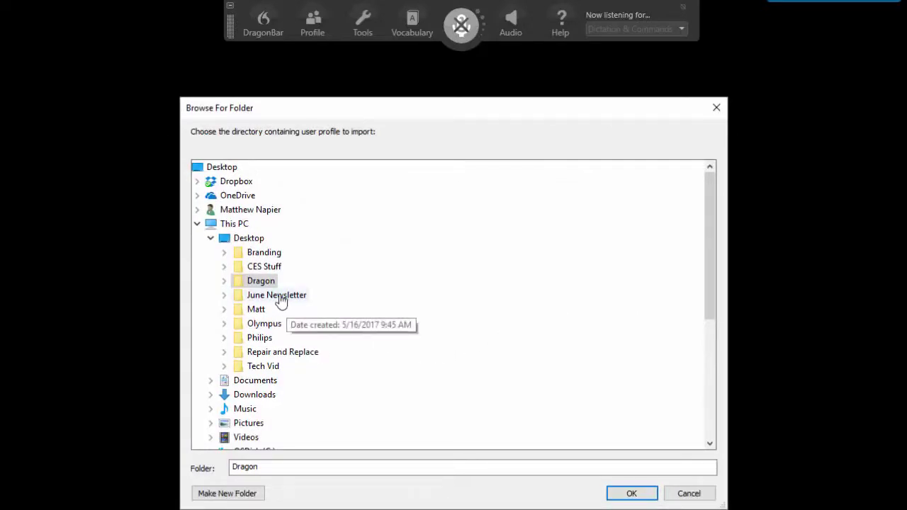
{"action": "double_click", "coordinate": [261, 281]}
{"action": "scroll", "coordinate": [296, 380], "scroll_direction": "down", "scroll_amount": 1}
{"action": "double_click", "coordinate": [296, 376]}
{"action": "key", "text": "Return"}
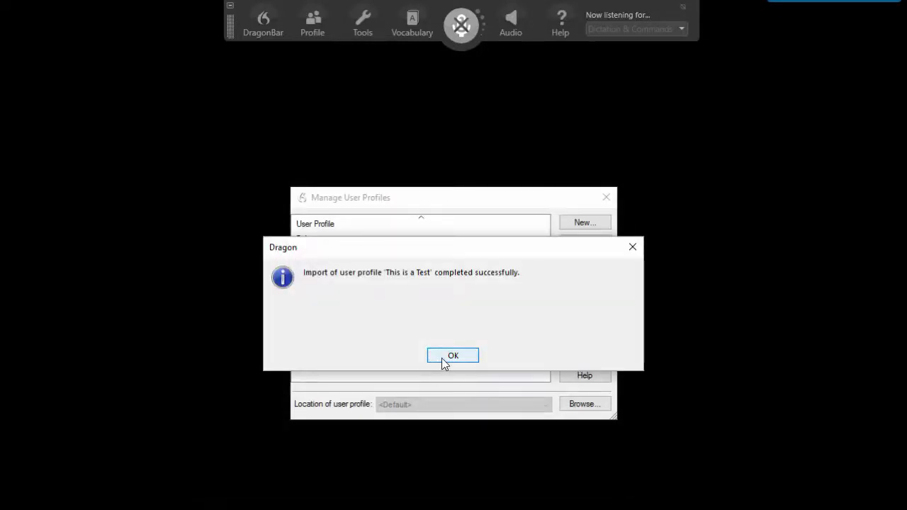